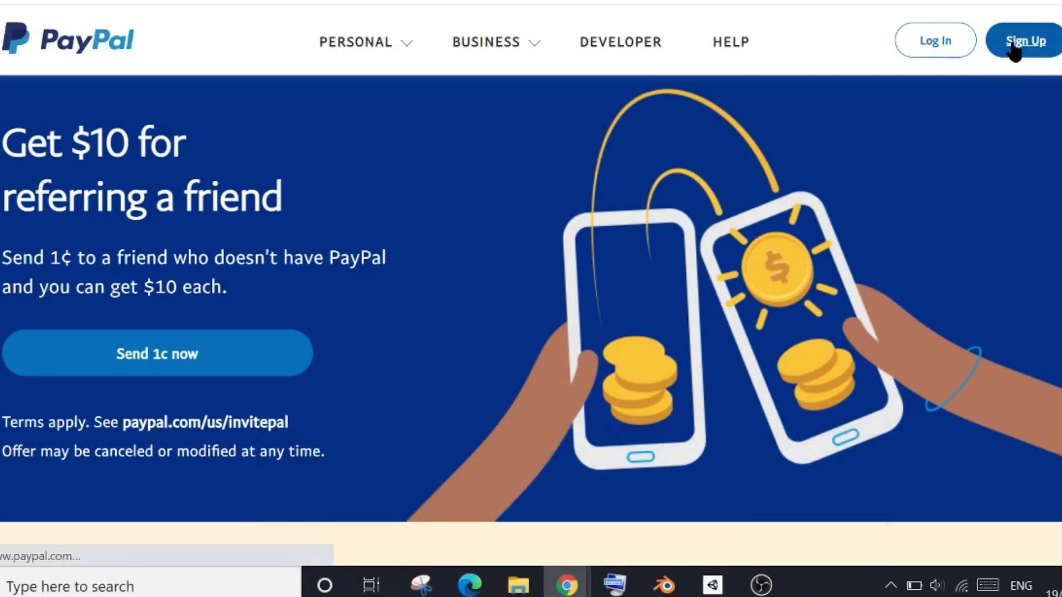
Step: Start a new PayPal sign-up and continue with Personal Account as the account type
left_click(1015, 53)
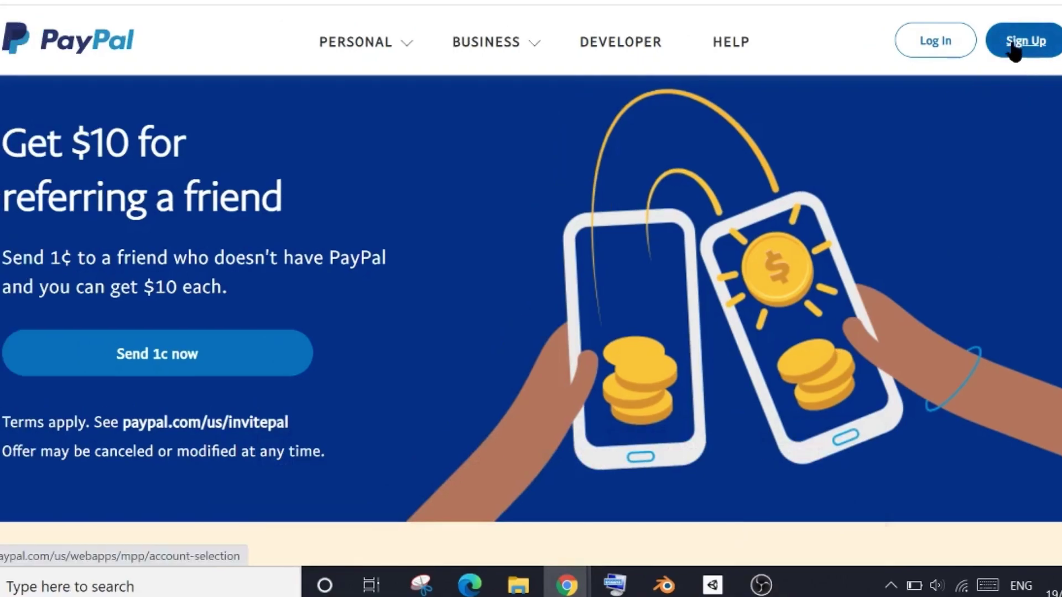
left_click(1015, 49)
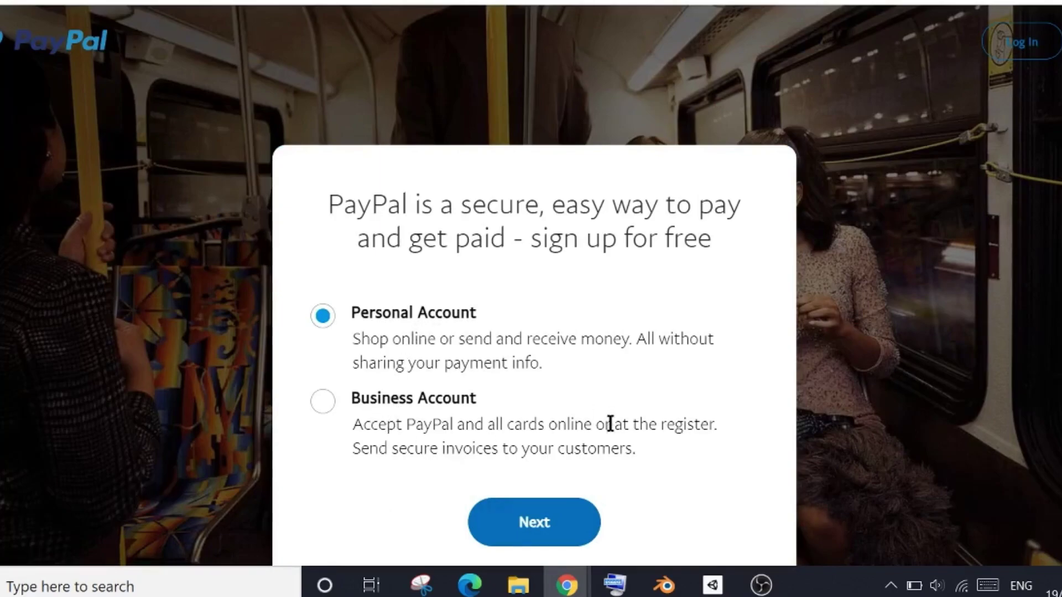
left_click(534, 532)
Step: Continue as personal and set the mobile number's country to United Kingdom
left_click(533, 522)
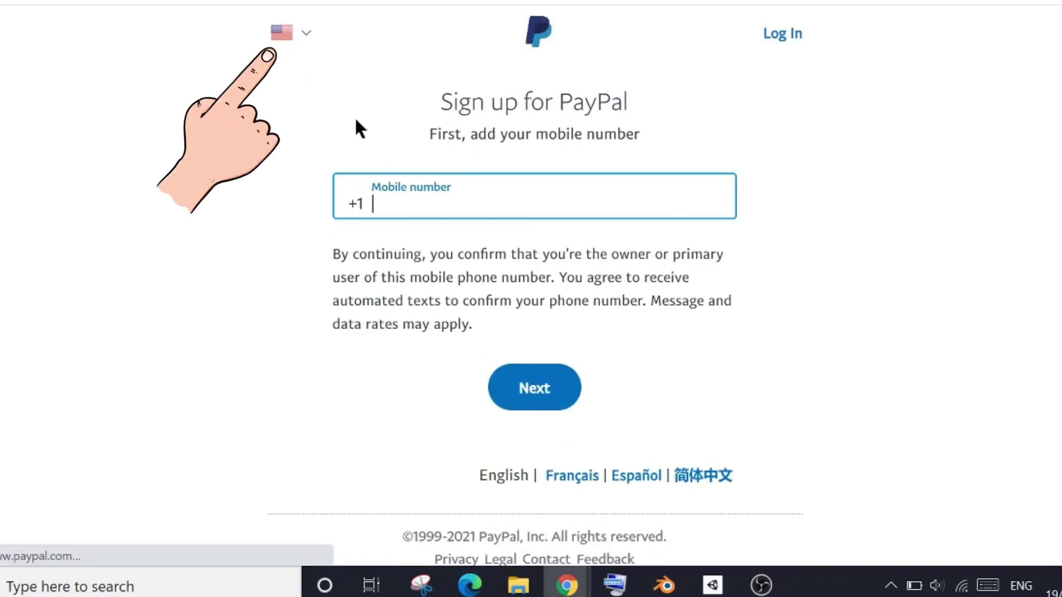
left_click(291, 33)
left_click(293, 35)
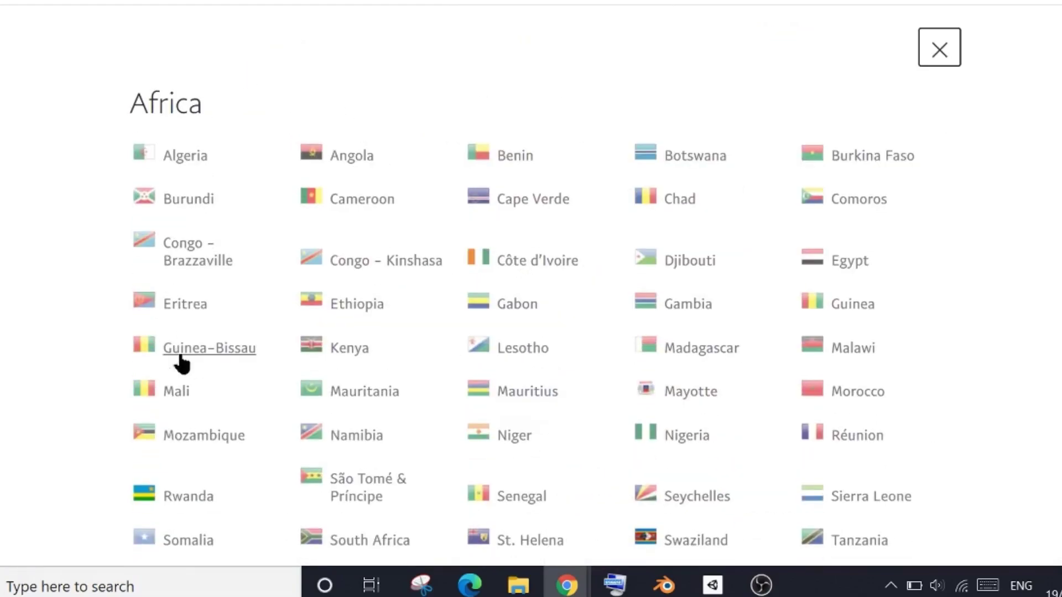
scroll(1029, 220, "down", 4)
scroll(1029, 213, "down", 20)
scroll(1029, 214, "down", 3)
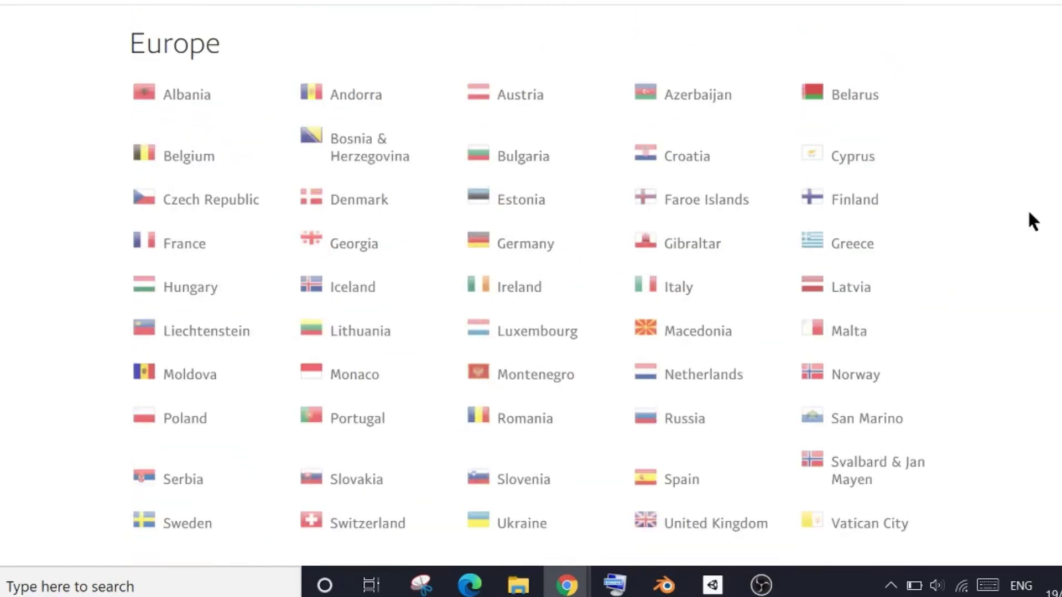
left_click(714, 525)
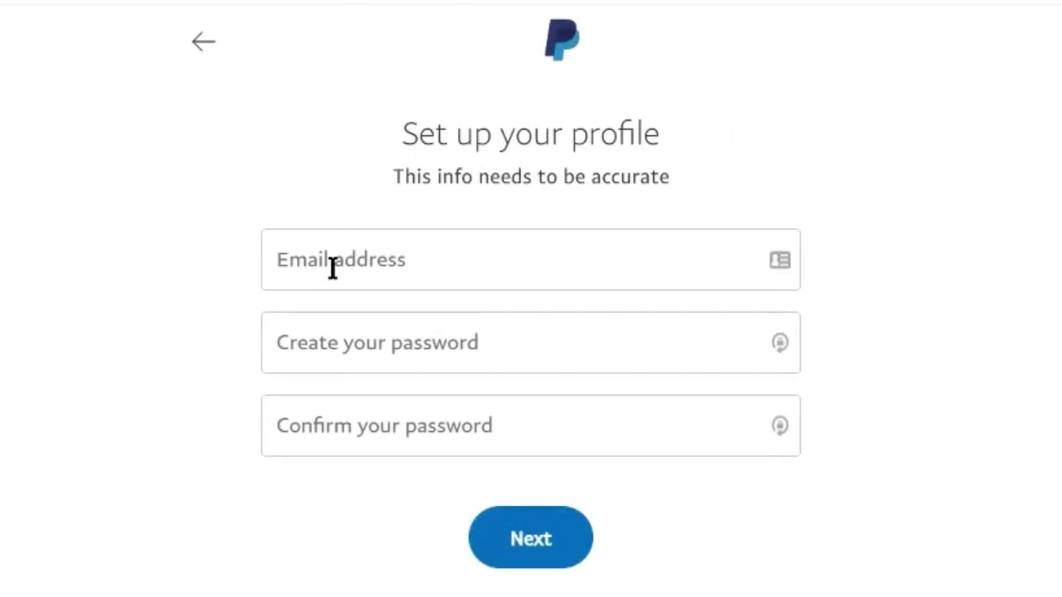
Step: Submit the profile's email address and password to reach the address form
left_click(332, 269)
left_click(306, 165)
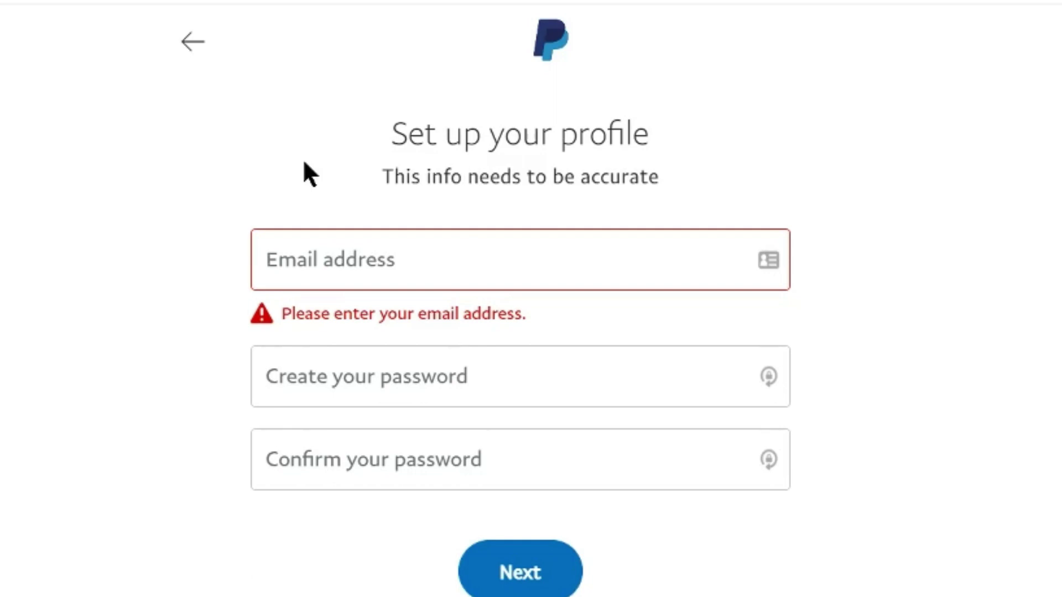
left_click(297, 260)
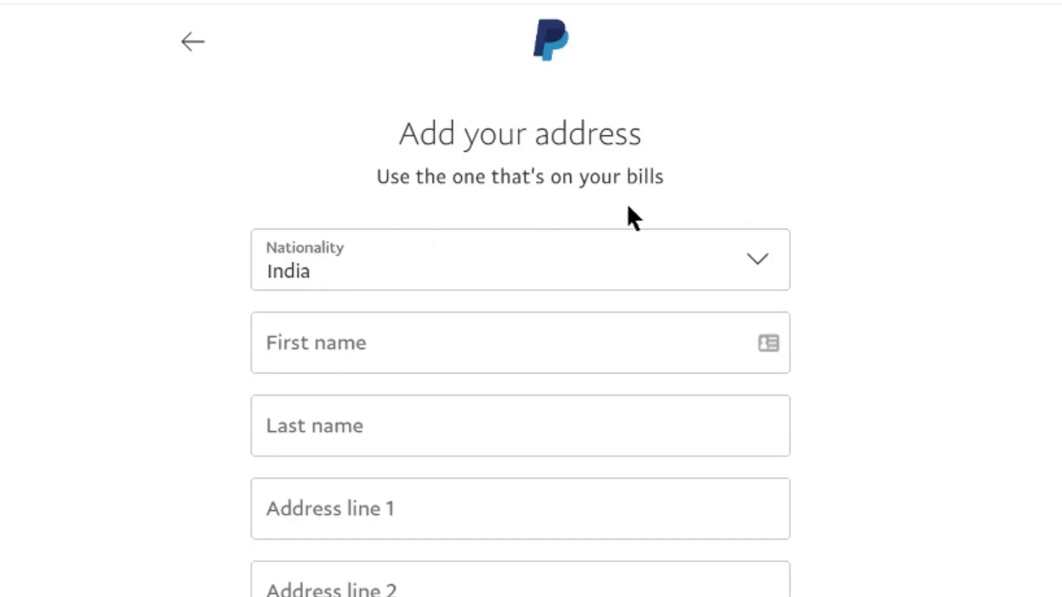
Step: Set Nationality to United Kingdom and work down through the address fields
left_click(770, 266)
scroll(373, 402, "up", 20)
key("Escape")
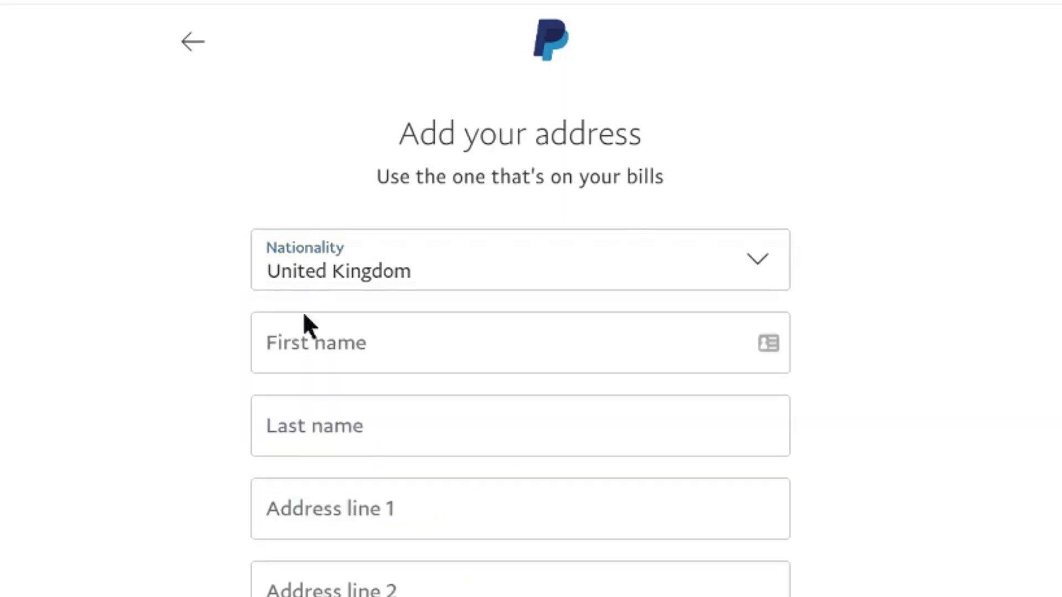
scroll(193, 369, "down", 3)
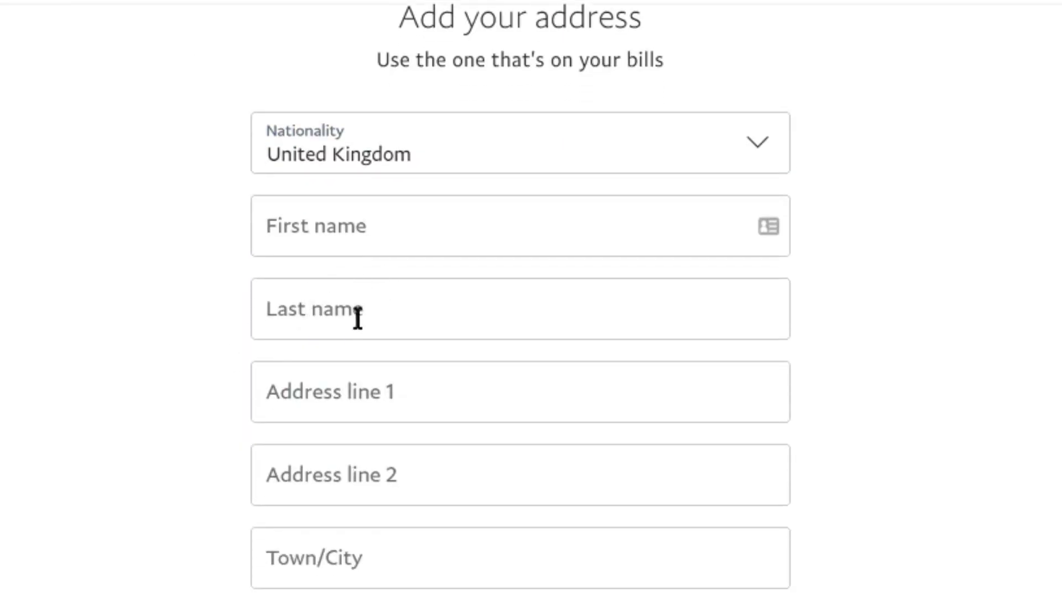
scroll(192, 356, "down", 3)
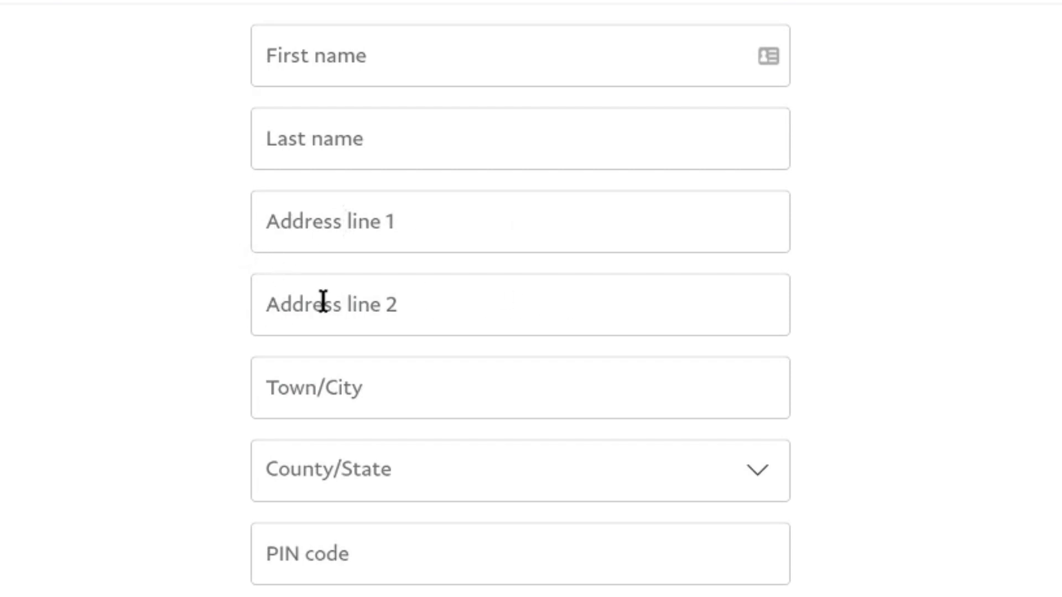
scroll(446, 303, "down", 1)
scroll(445, 303, "down", 2)
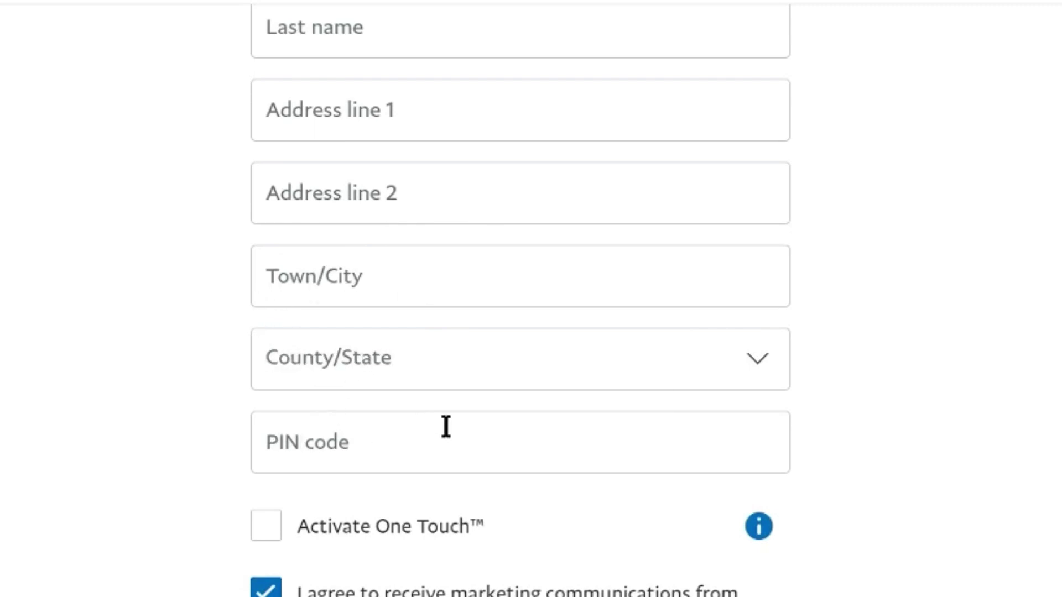
scroll(235, 529, "down", 5)
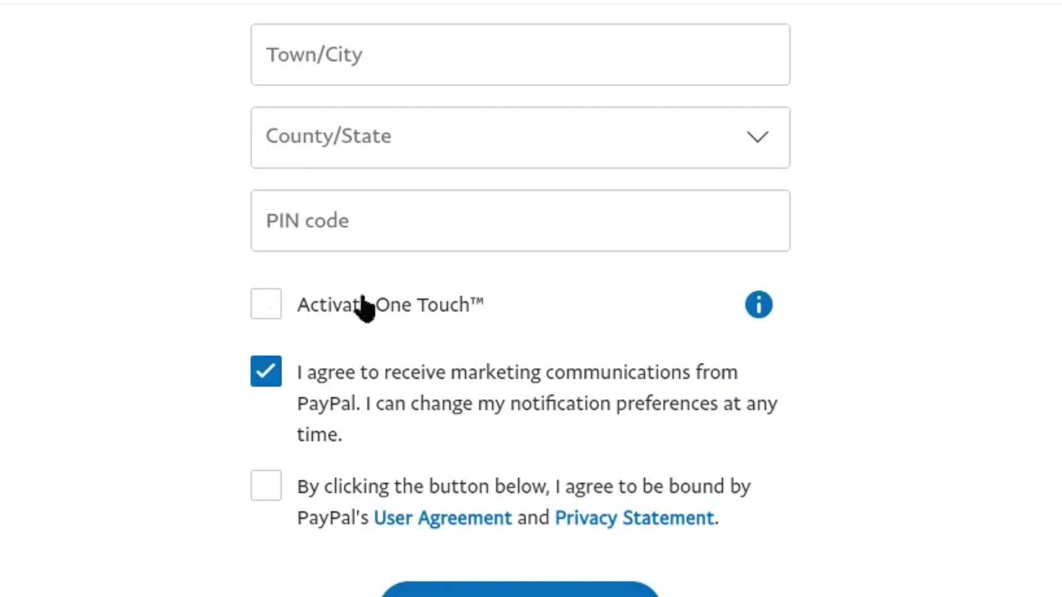
Step: Review the One Touch explanation and accept the user agreement and privacy terms
left_click(761, 306)
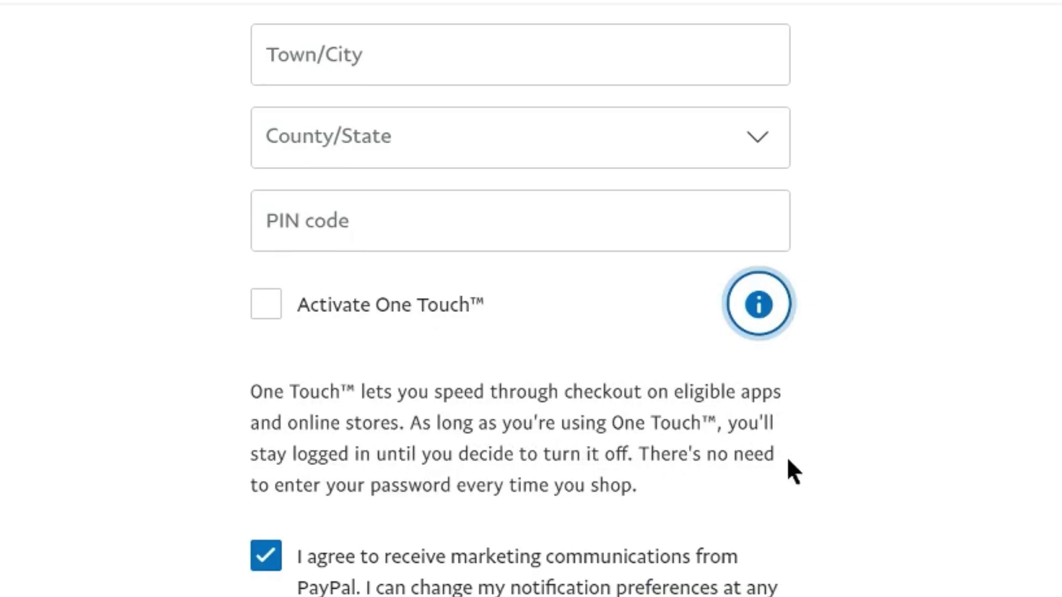
left_click(757, 310)
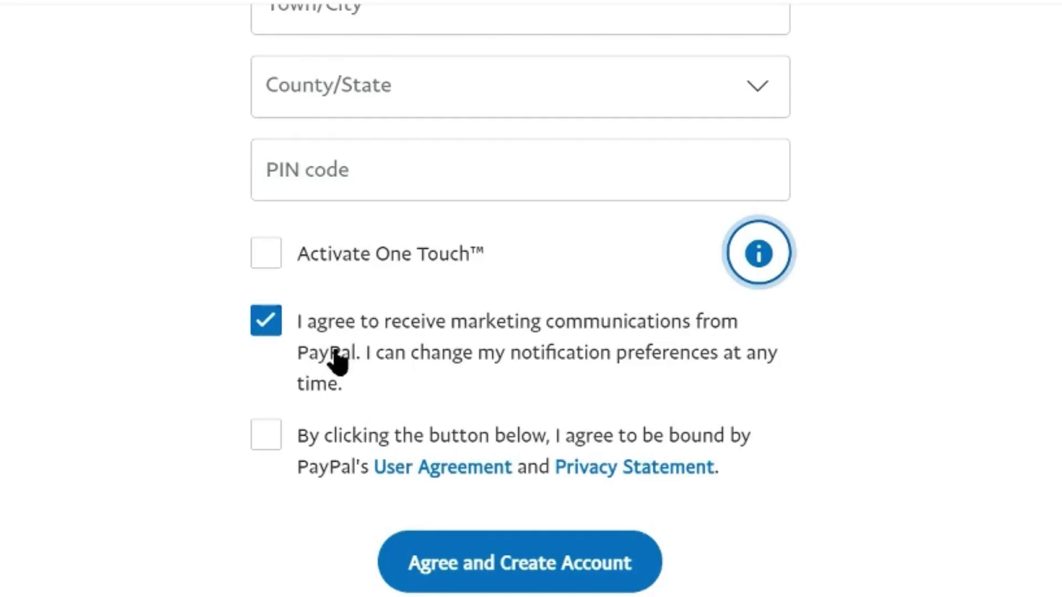
left_click(265, 329)
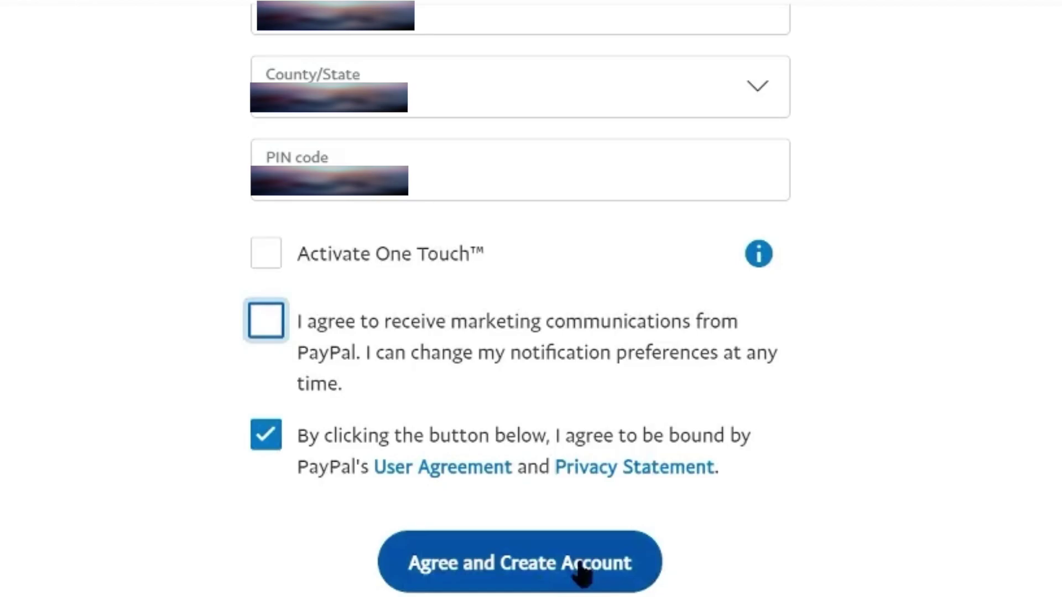
Step: Agree to the terms and create the new PayPal account
left_click(535, 571)
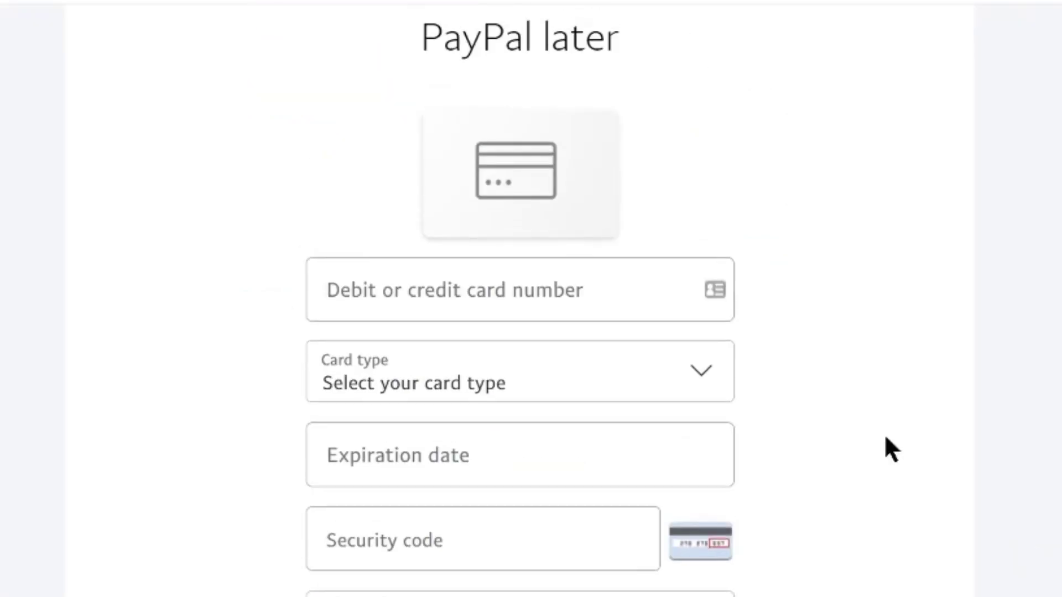
scroll(885, 437, "up", 3)
scroll(885, 437, "down", 4)
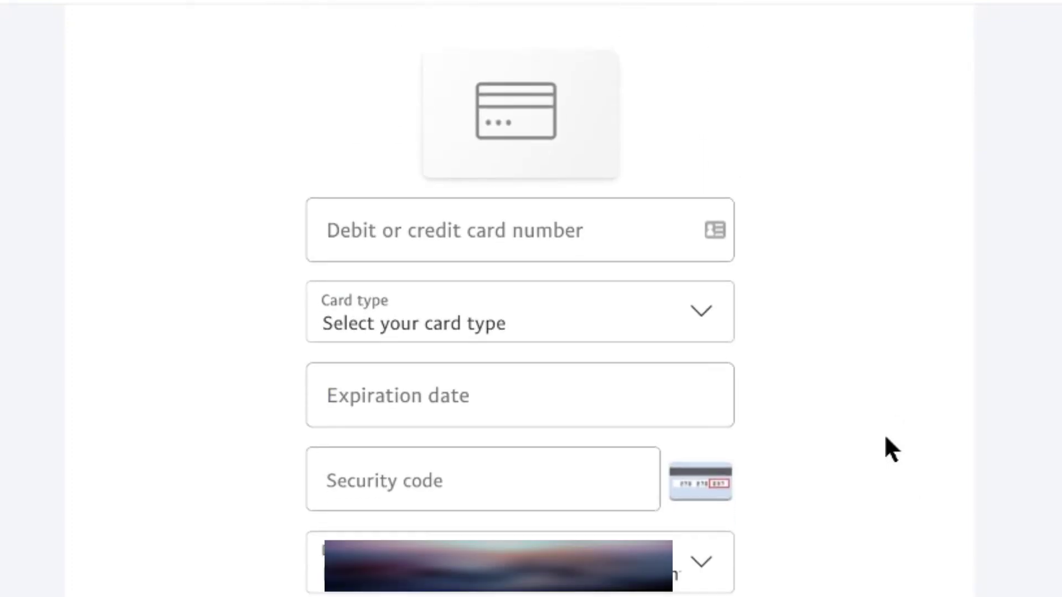
scroll(884, 437, "up", 3)
scroll(884, 437, "down", 4)
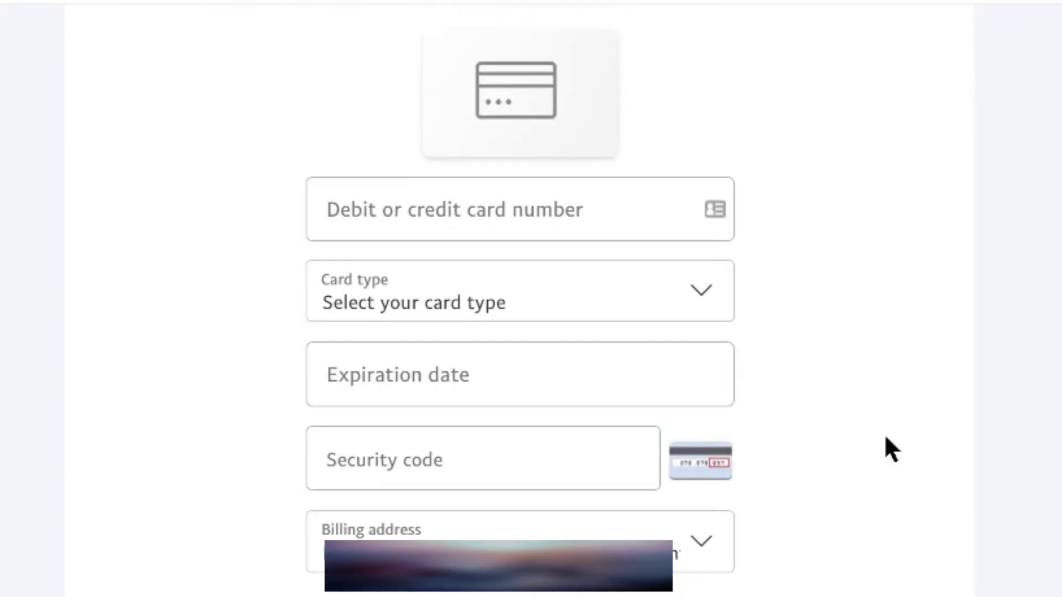
Step: Enter the card number and card type, and choose the card's billing address
left_click(474, 204)
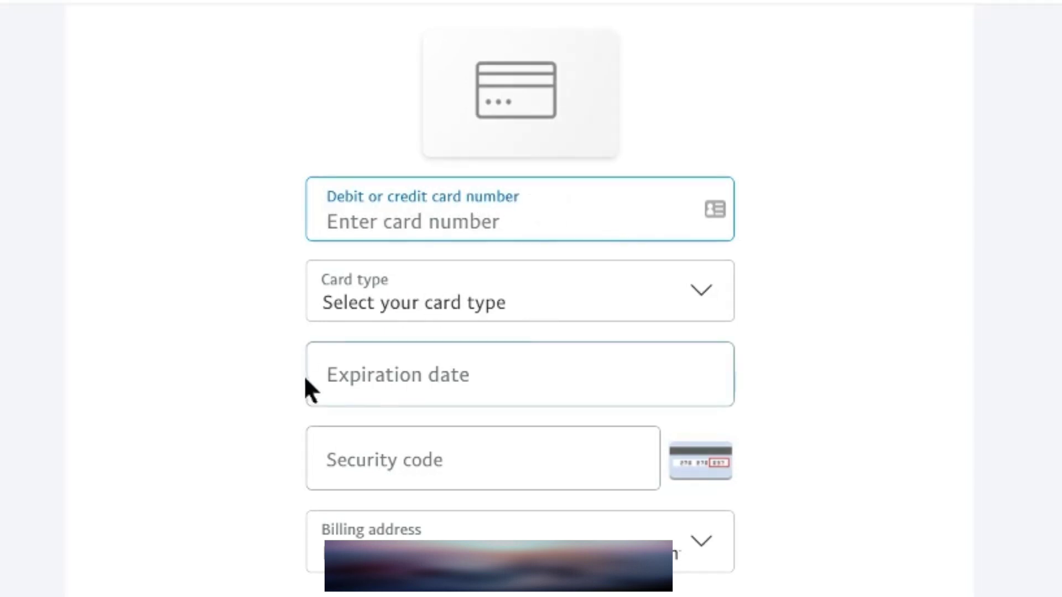
left_click(679, 291)
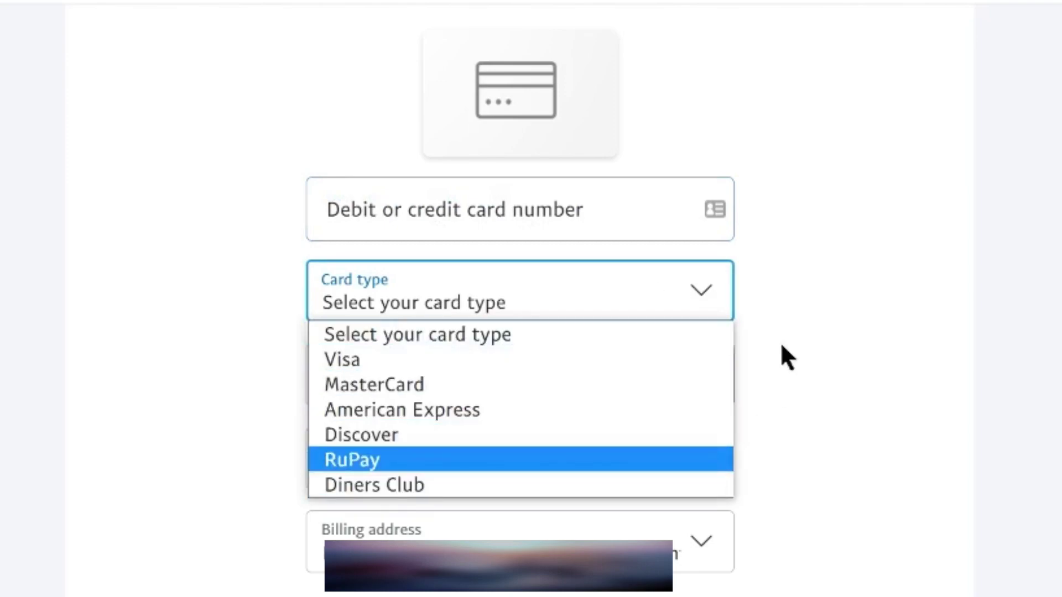
left_click(688, 290)
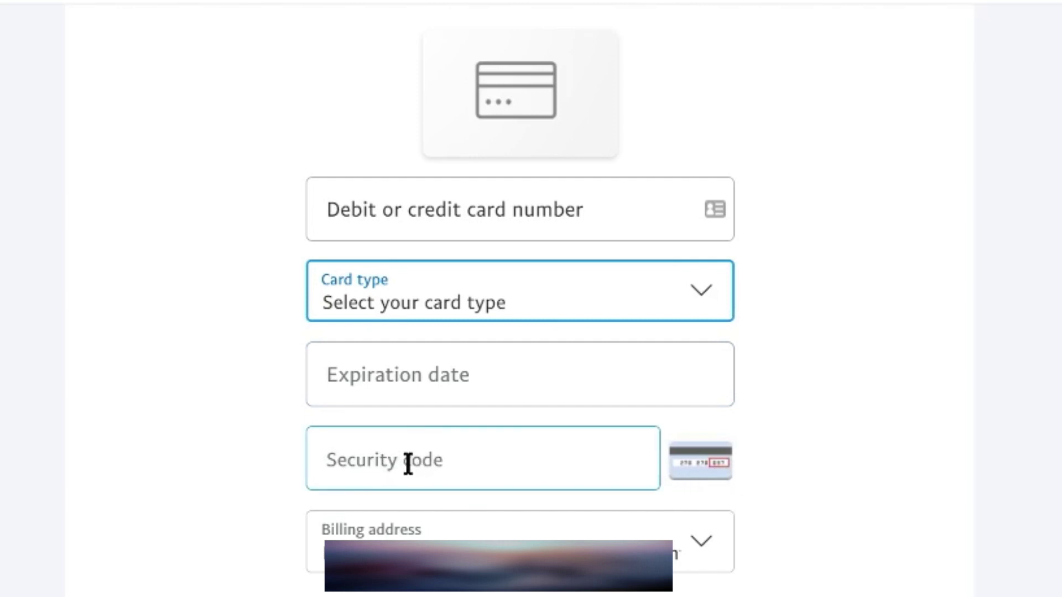
left_click(696, 549)
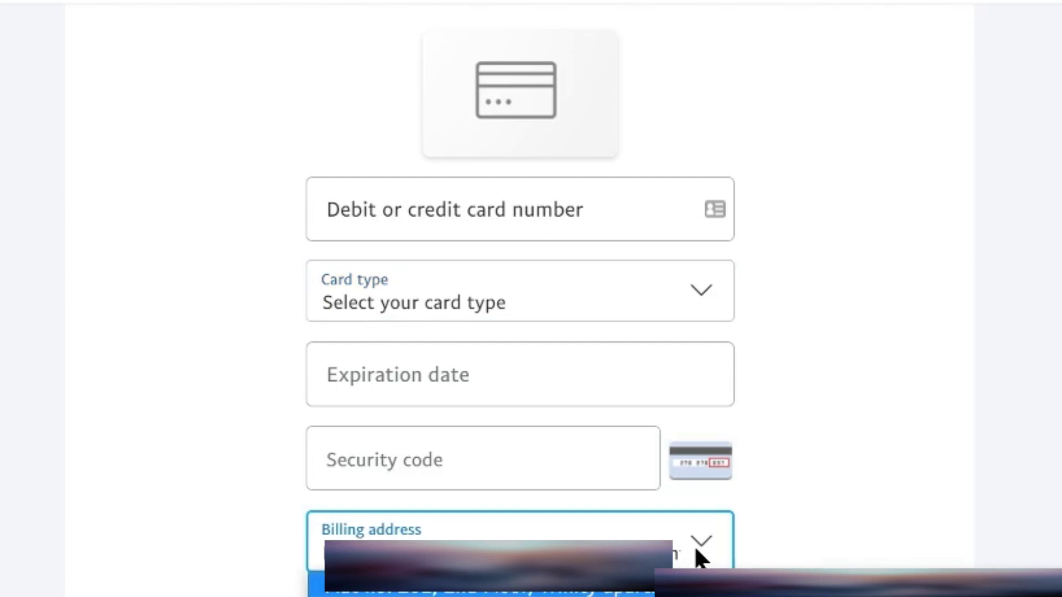
left_click(700, 555)
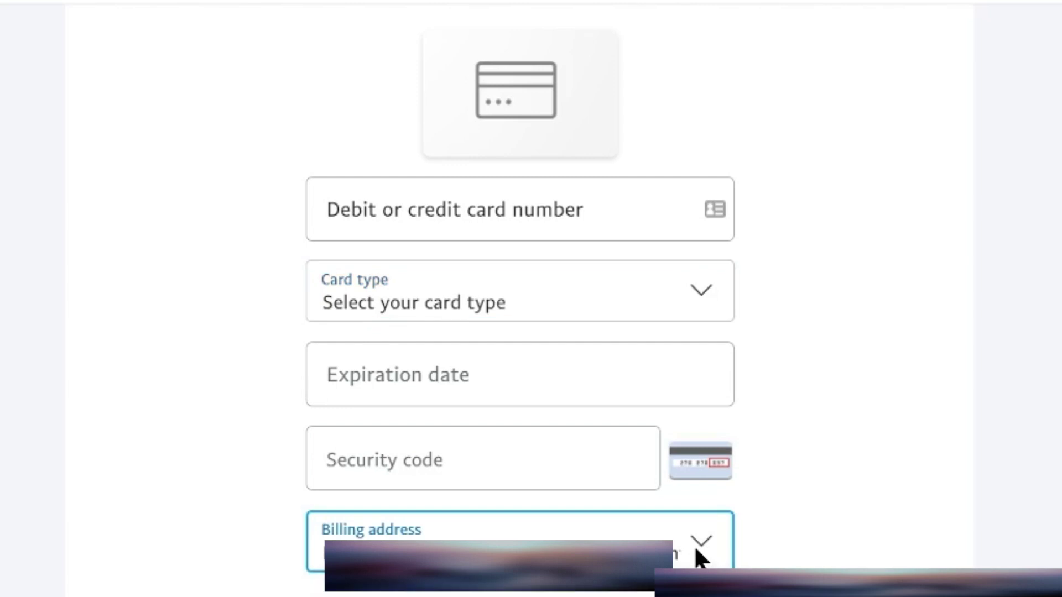
left_click(697, 556)
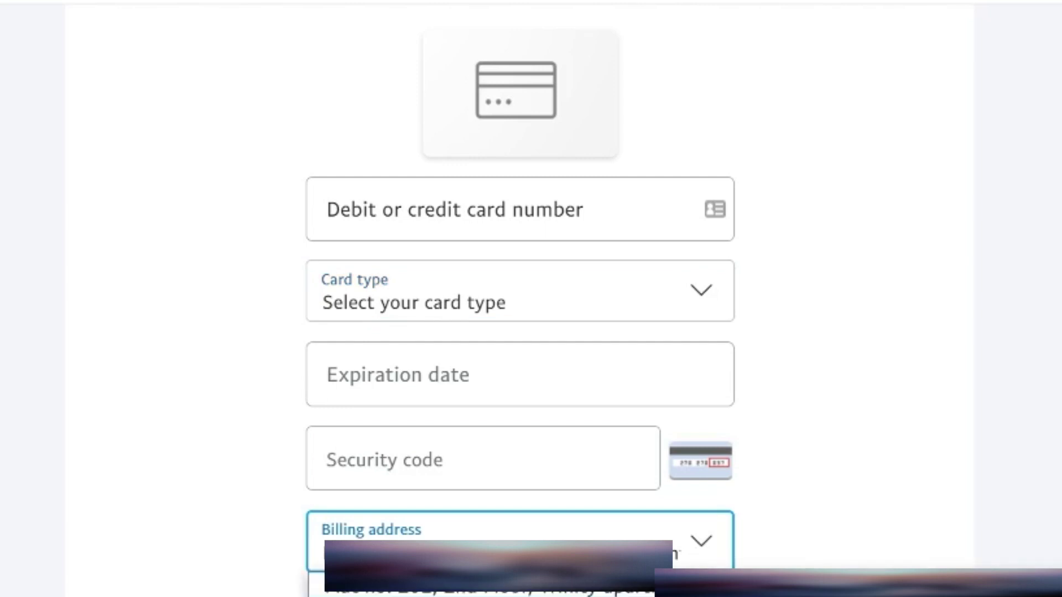
left_click(704, 535)
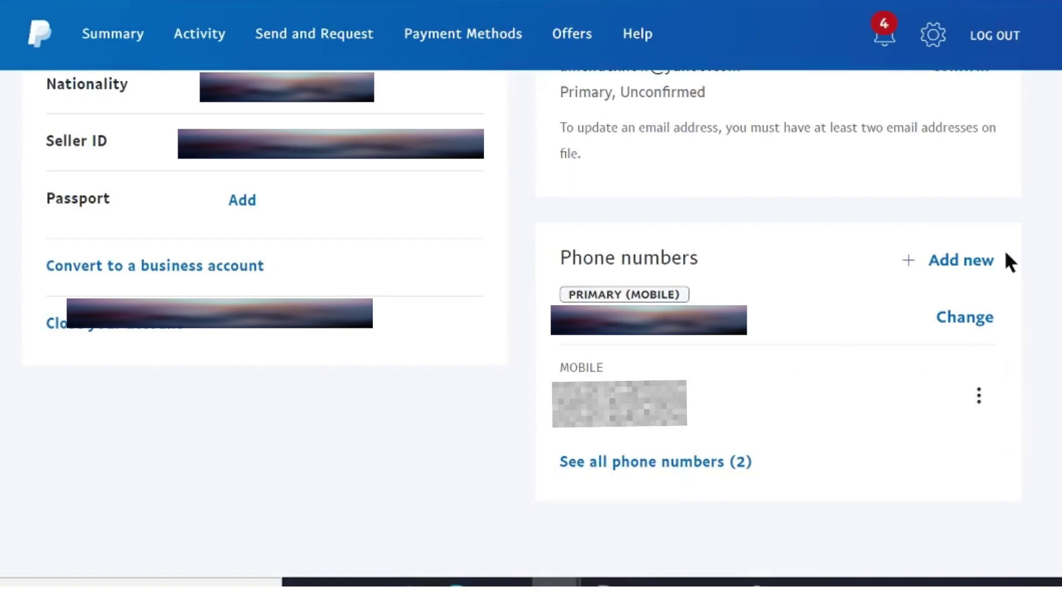
Step: Make the second listed mobile number the account's primary phone
left_click(983, 393)
left_click(1036, 476)
left_click(974, 405)
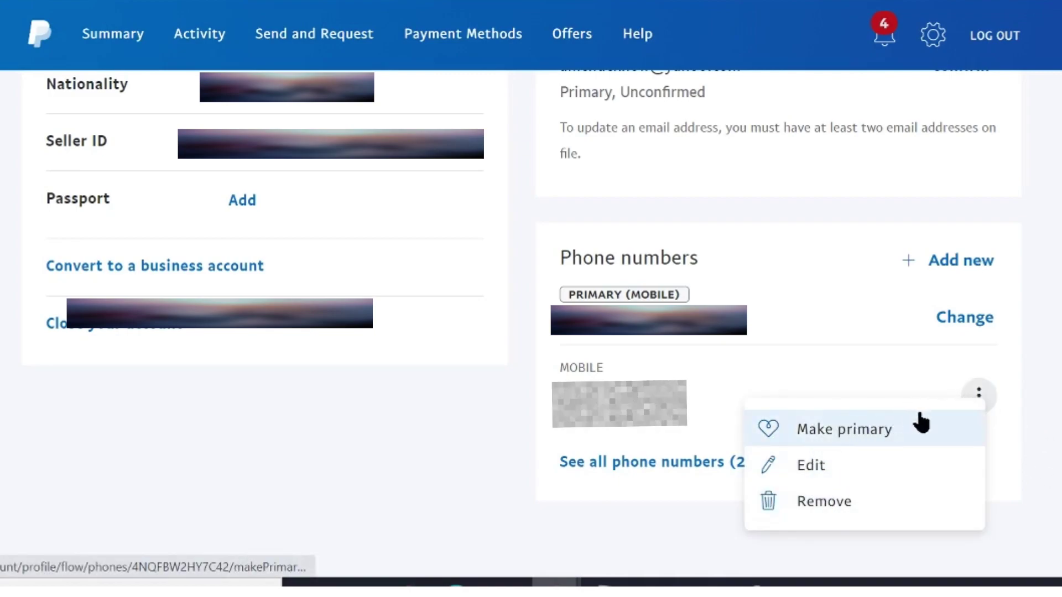
left_click(924, 423)
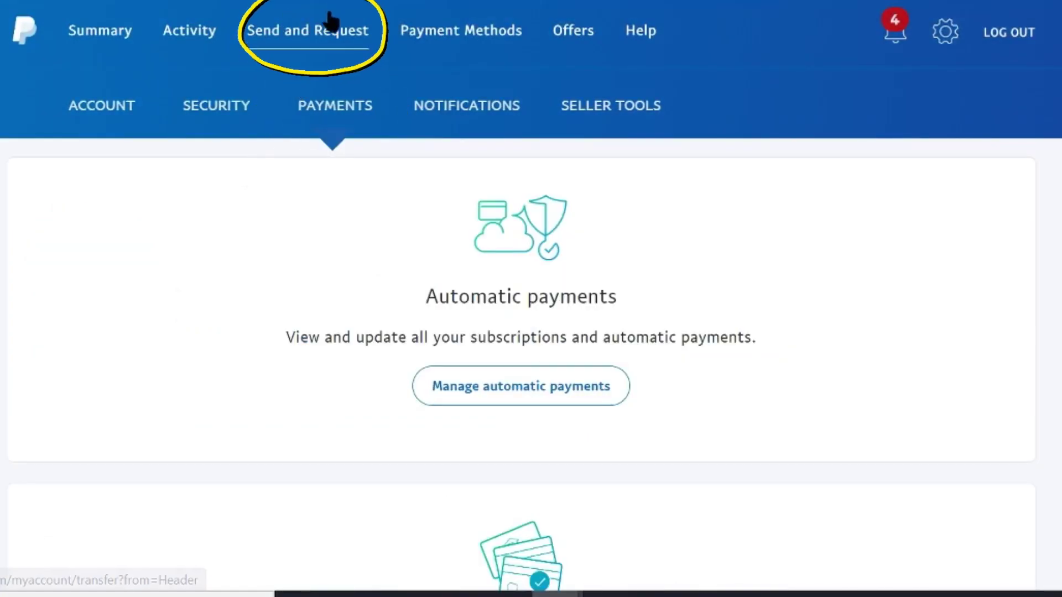
Step: Visit Send and Request, then look through the account's Activity page
left_click(285, 33)
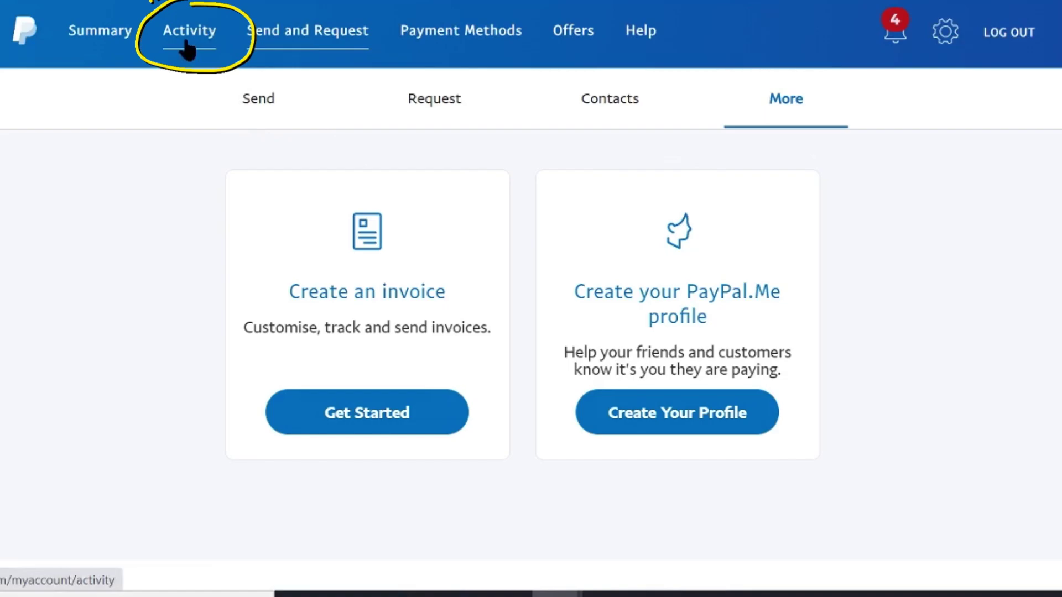
left_click(188, 49)
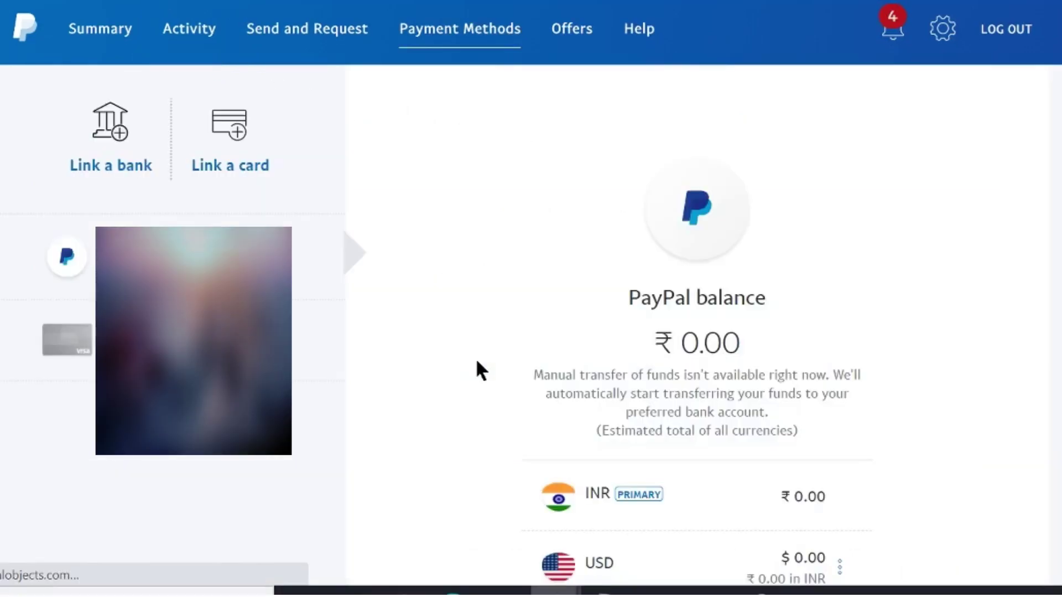
scroll(475, 357, "down", 2)
scroll(475, 359, "up", 2)
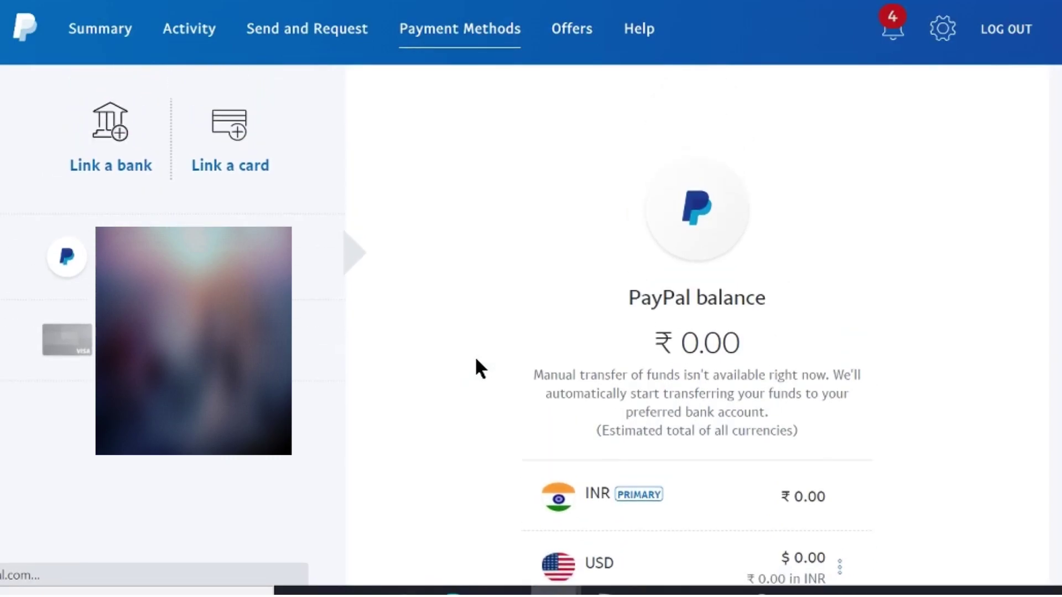